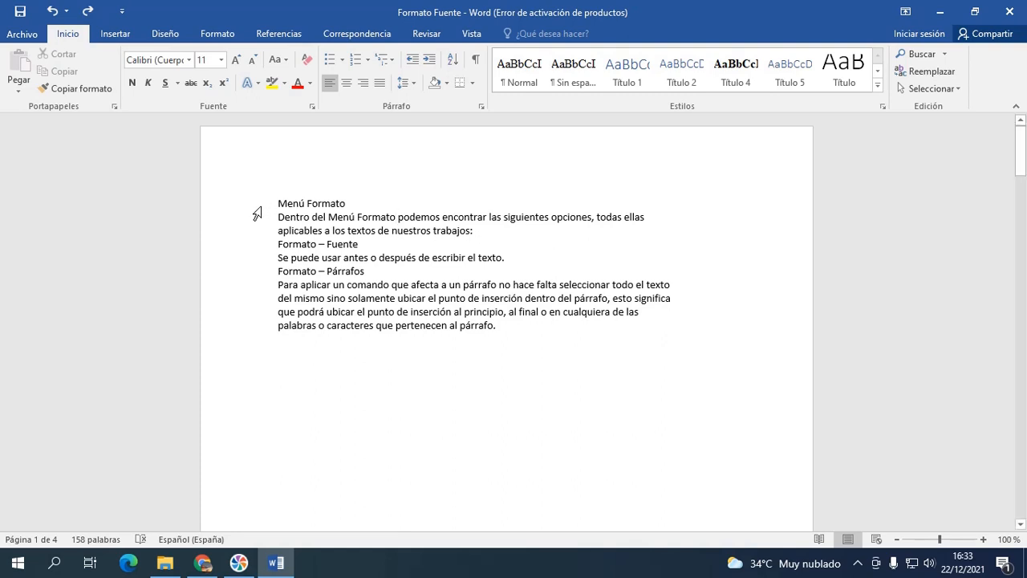
Set the font of the "Menú Formato" heading line to Arial.
{"action": "left_click", "coordinate": [259, 208]}
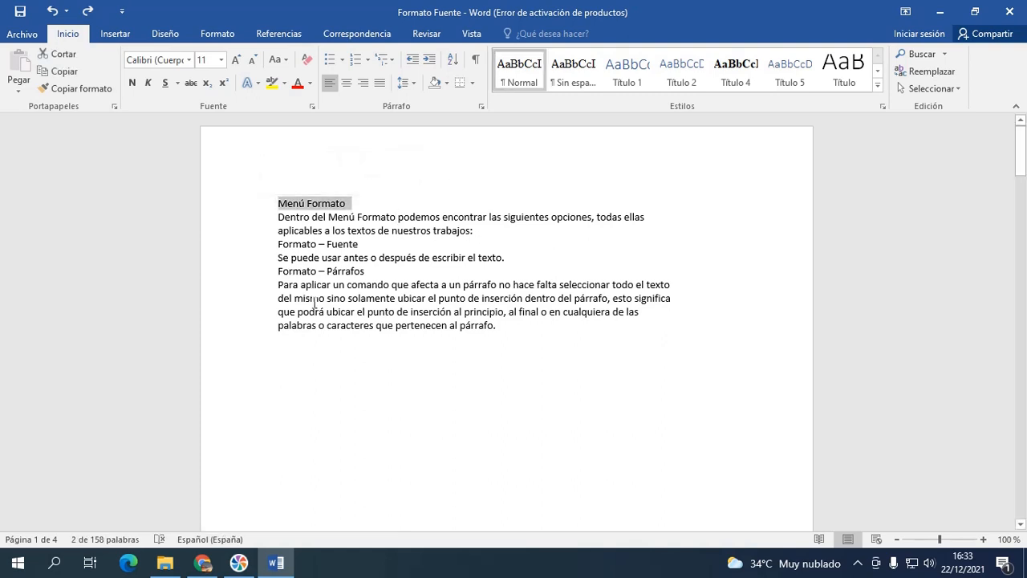
{"action": "left_click", "coordinate": [367, 273]}
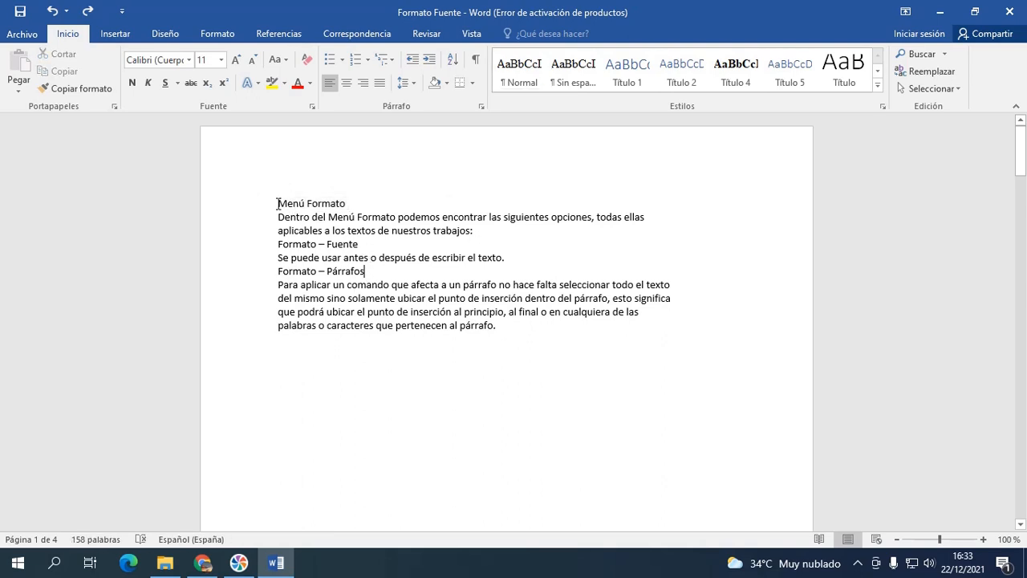
{"action": "left_click_drag", "start_coordinate": [278, 204], "coordinate": [353, 204]}
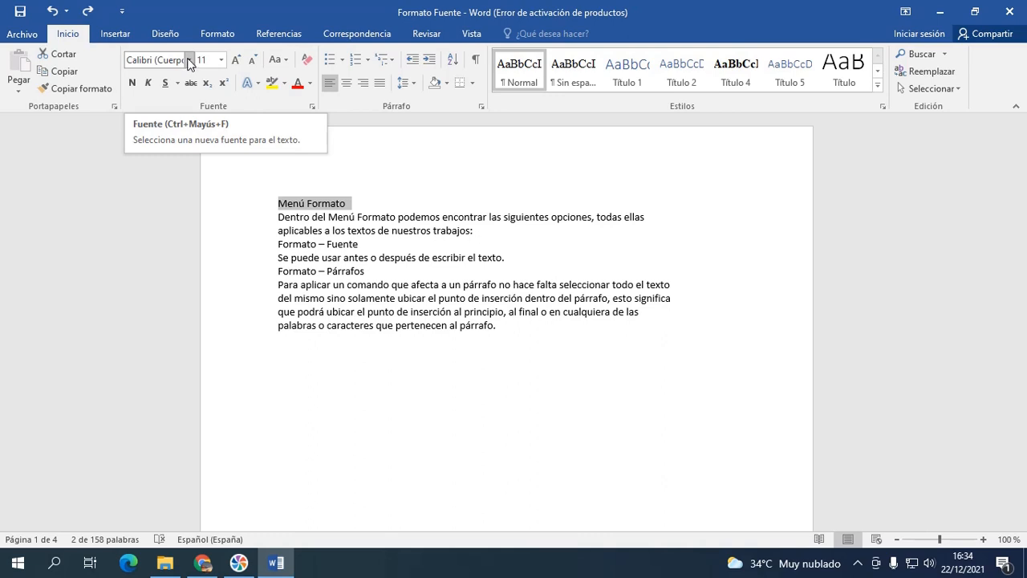
{"action": "left_click", "coordinate": [190, 60]}
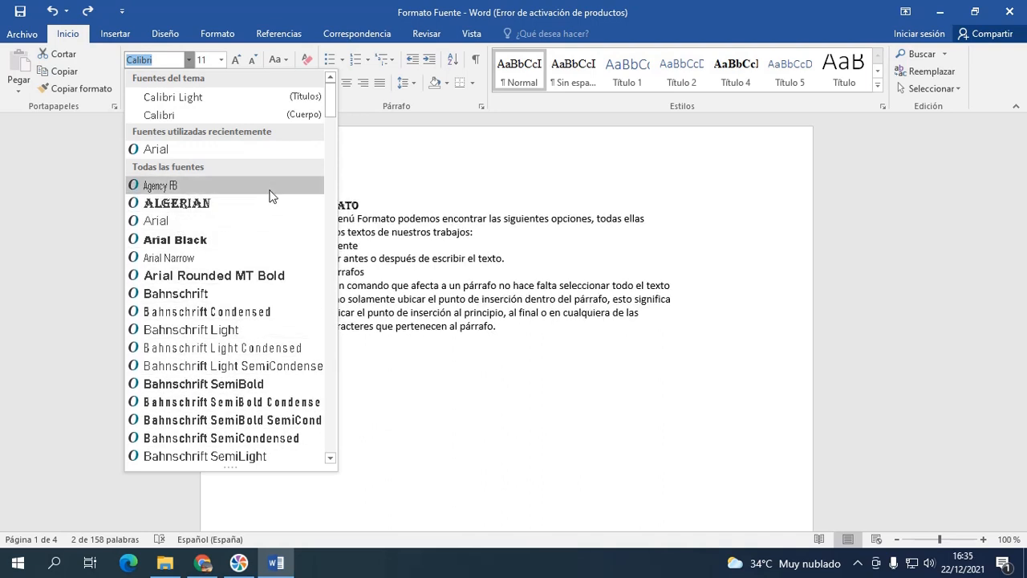
{"action": "scroll", "coordinate": [332, 100], "scroll_direction": "down", "scroll_amount": 1}
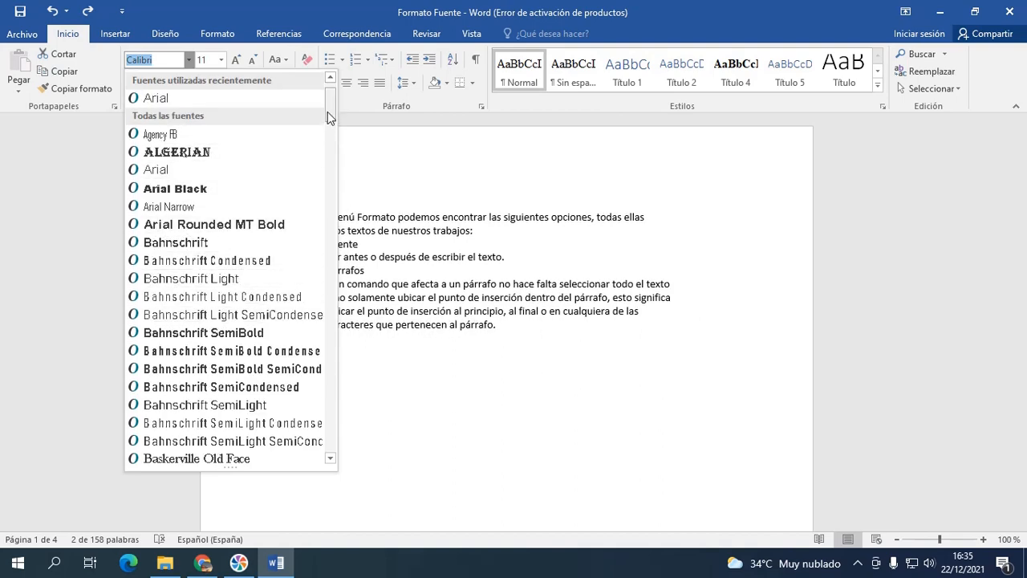
{"action": "left_click_drag", "start_coordinate": [327, 112], "coordinate": [331, 84]}
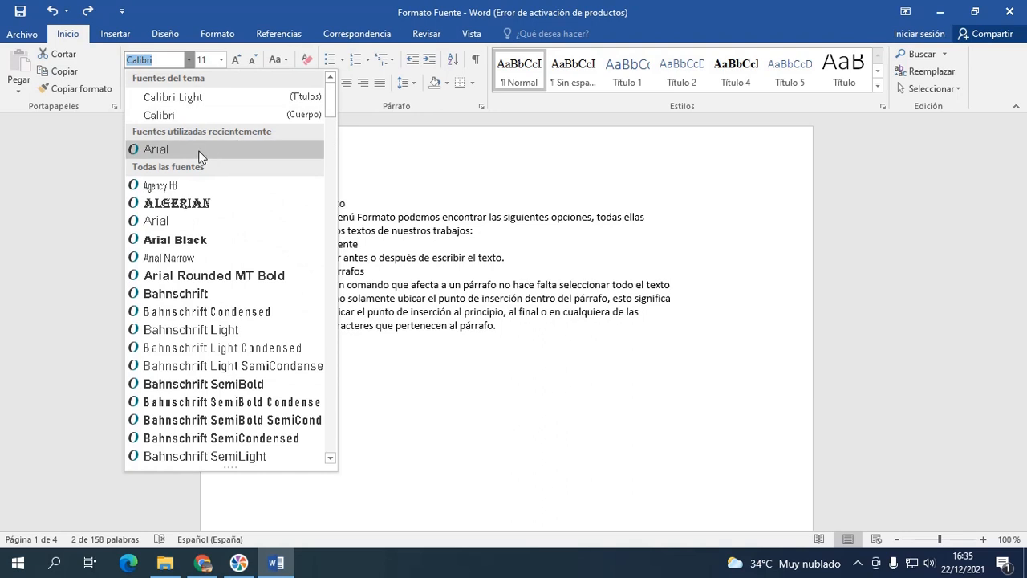
{"action": "left_click", "coordinate": [177, 227]}
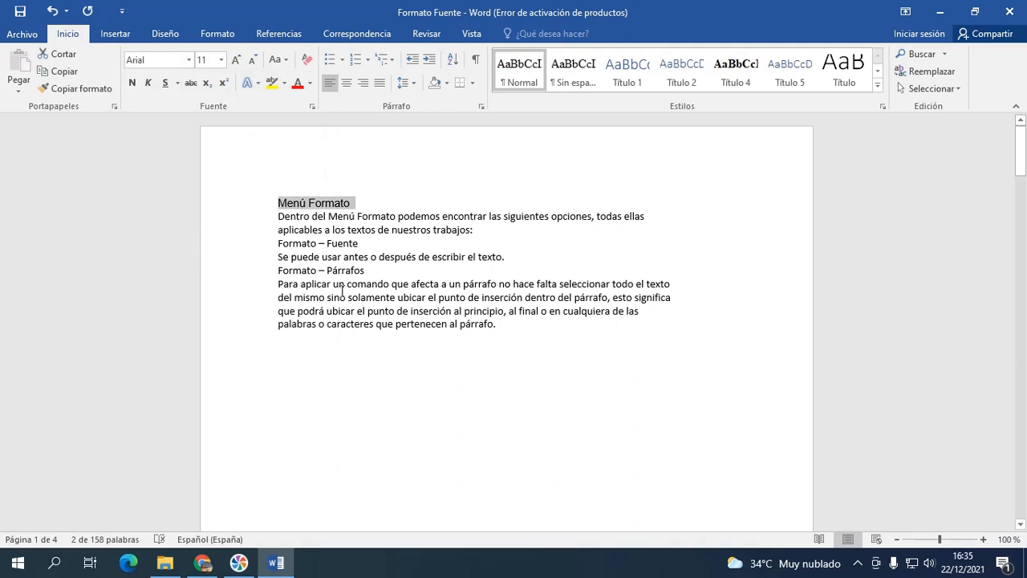
Try the Algerian font on the heading and return it to Arial.
{"action": "left_click", "coordinate": [189, 59]}
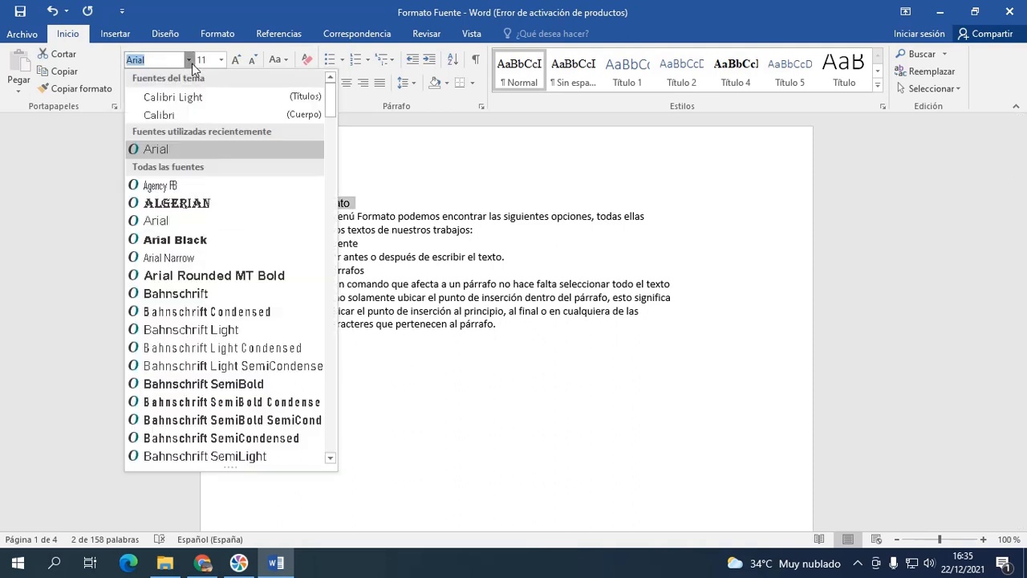
{"action": "left_click", "coordinate": [184, 203]}
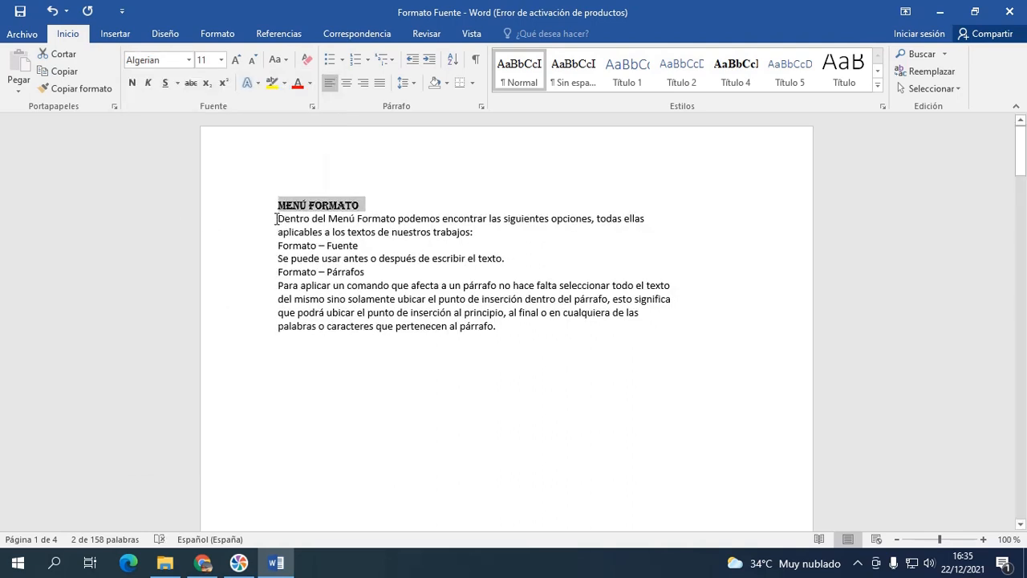
{"action": "left_click", "coordinate": [189, 60]}
{"action": "left_click", "coordinate": [157, 168]}
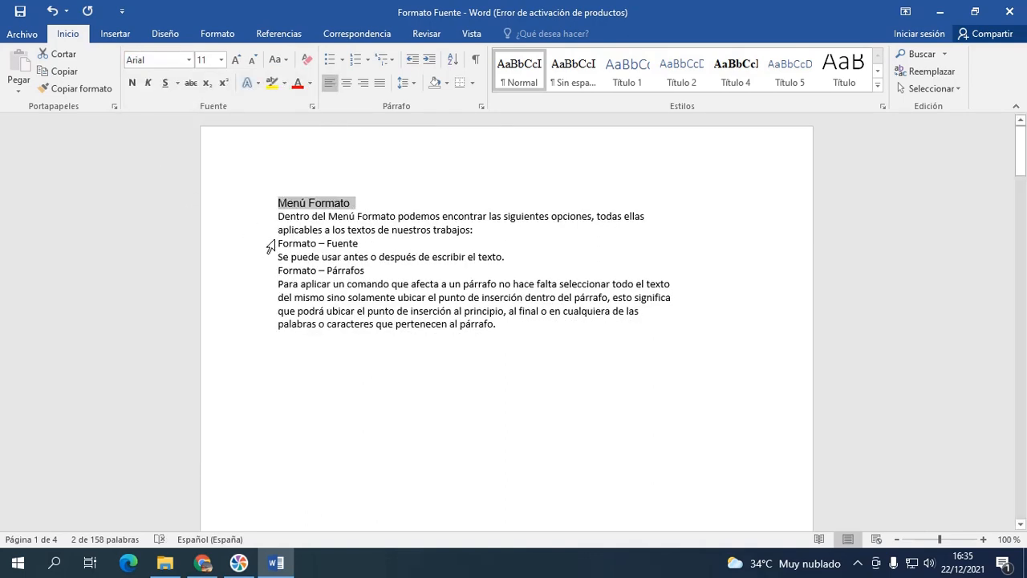
Set the heading's font size to 20, shrink it stepwise to 16 and enlarge it back to 20.
{"action": "left_click", "coordinate": [221, 61]}
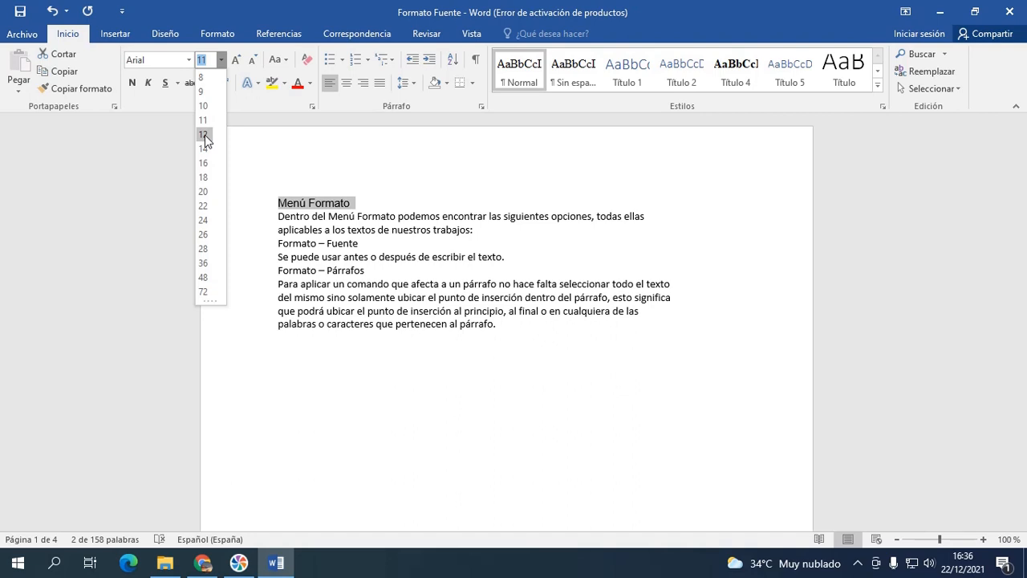
{"action": "left_click", "coordinate": [203, 194]}
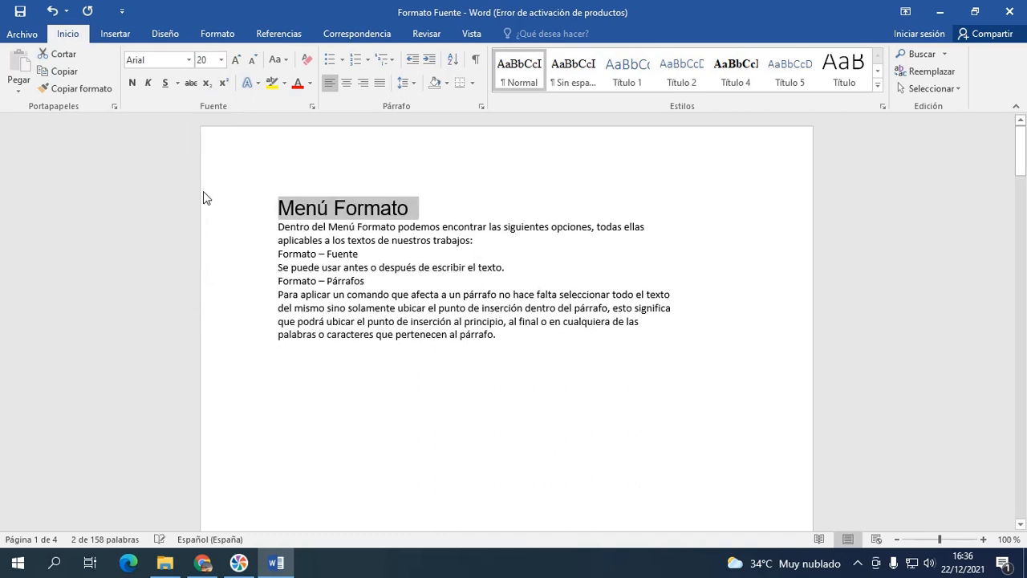
{"action": "left_click", "coordinate": [250, 62]}
{"action": "left_click", "coordinate": [250, 62]}
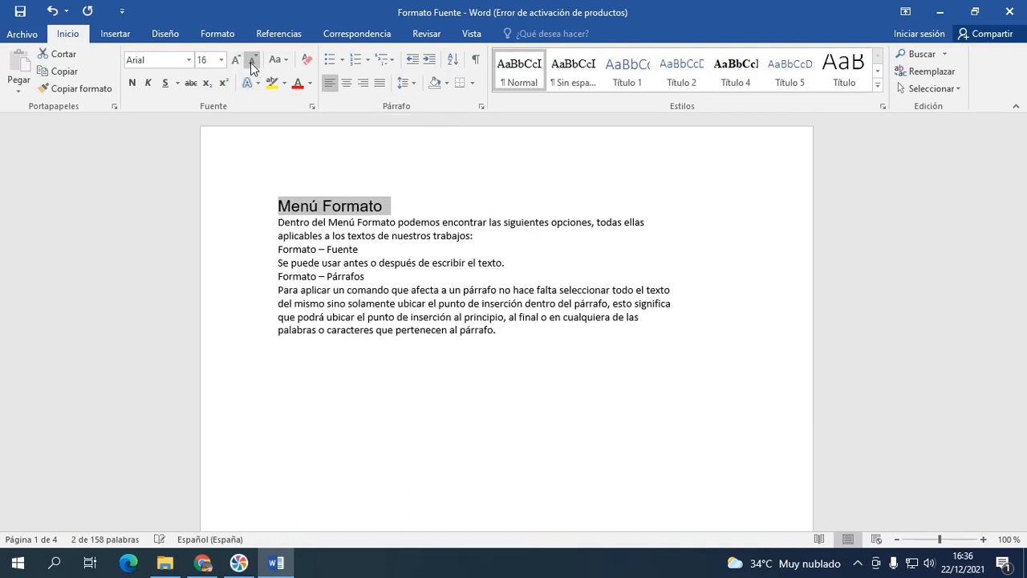
{"action": "left_click", "coordinate": [236, 63]}
{"action": "left_click", "coordinate": [236, 62]}
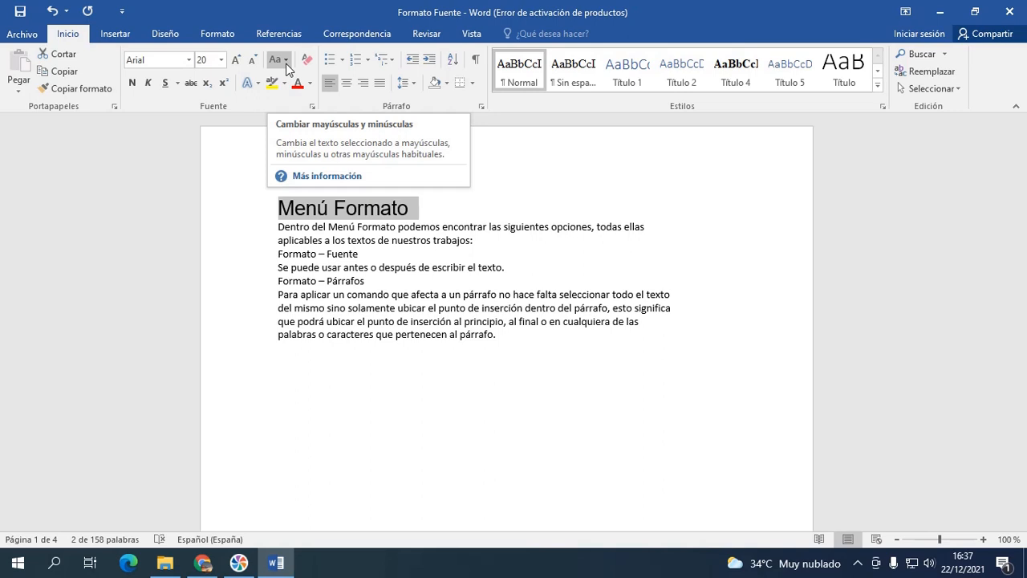
Convert the heading's letter case to all uppercase (MAYÚSCULAS) and change it to sentence case (Tipo oración).
{"action": "left_click", "coordinate": [286, 63]}
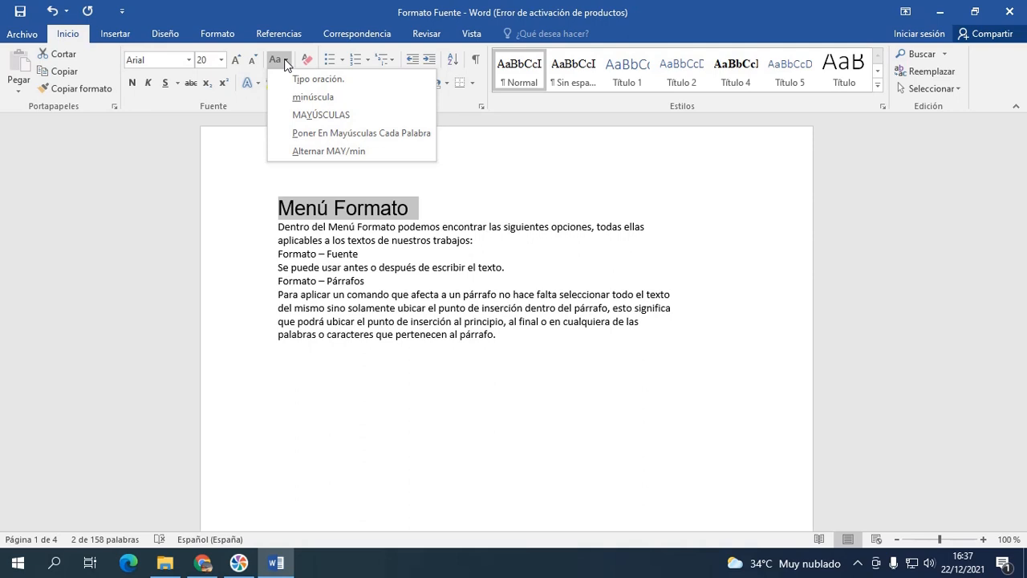
{"action": "left_click", "coordinate": [299, 115]}
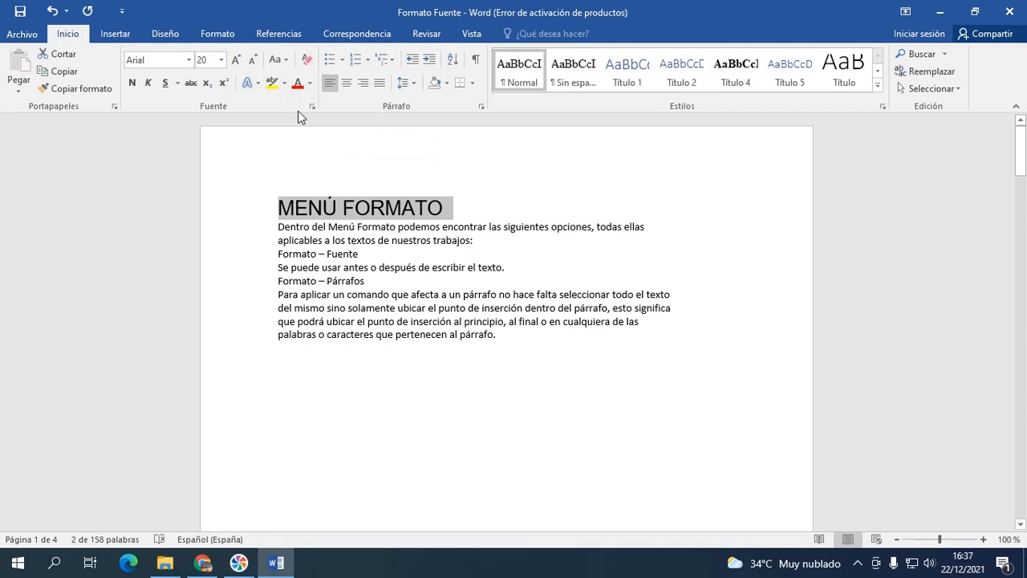
{"action": "left_click", "coordinate": [279, 59]}
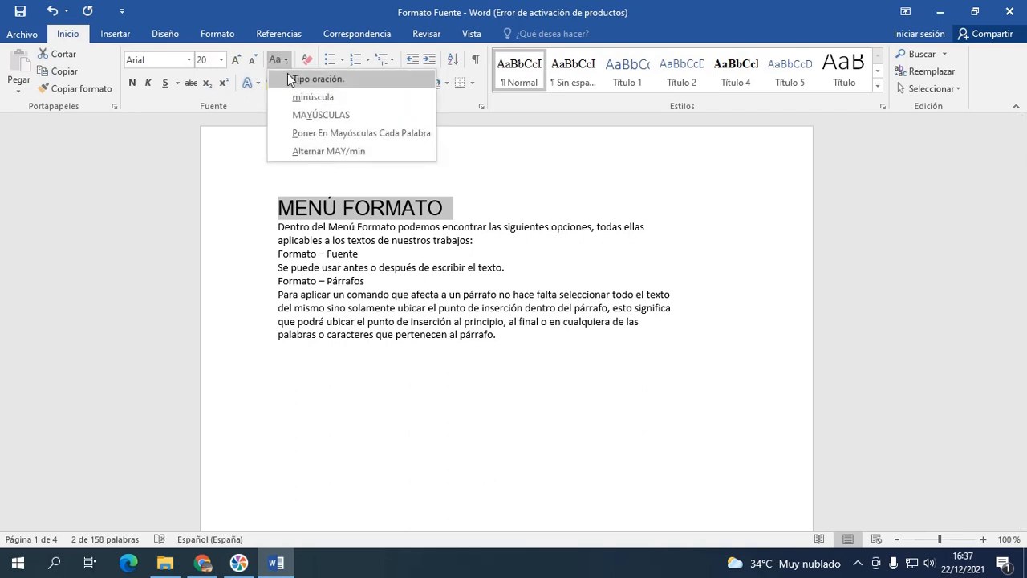
{"action": "left_click", "coordinate": [305, 79]}
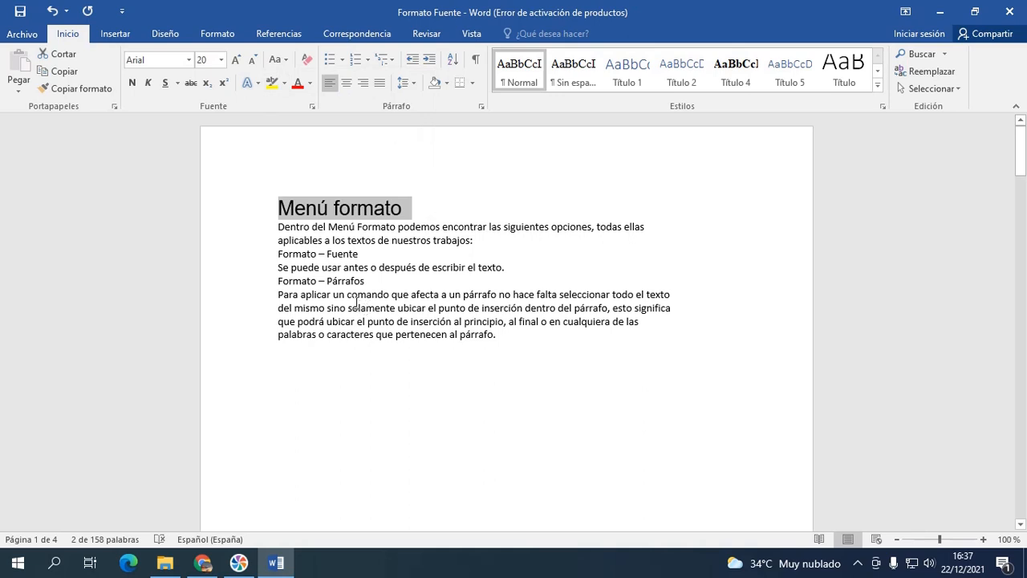
Toggle bold on and off on the heading, leaving it bold.
{"action": "left_click", "coordinate": [133, 83]}
{"action": "left_click", "coordinate": [134, 87]}
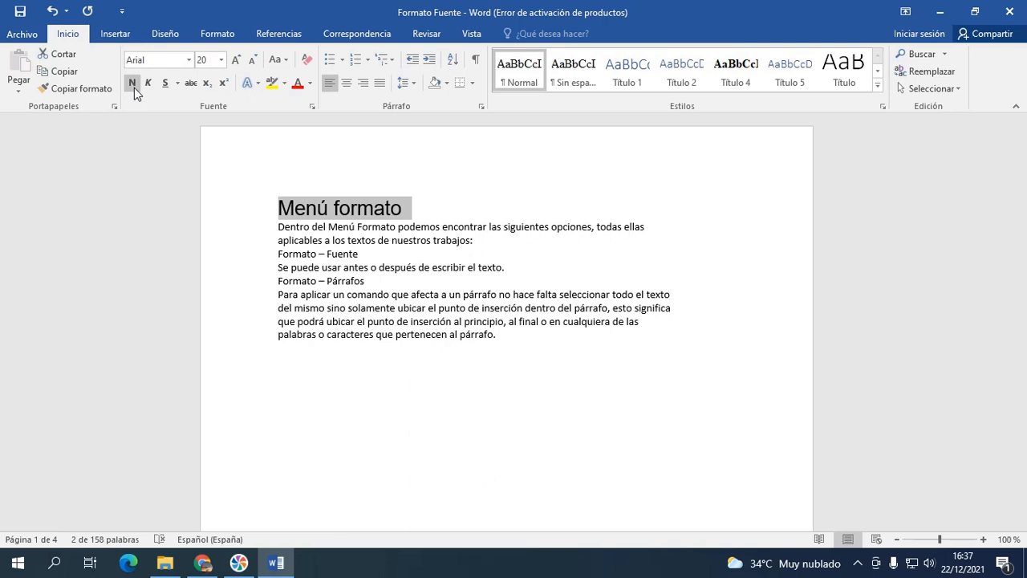
{"action": "left_click", "coordinate": [134, 88]}
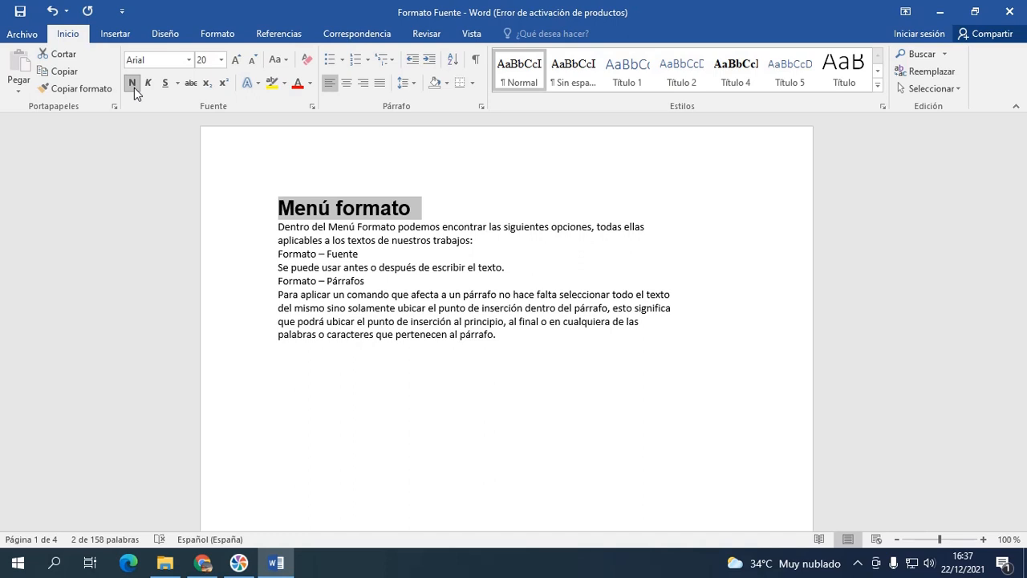
{"action": "left_click", "coordinate": [133, 84]}
{"action": "left_click", "coordinate": [133, 85]}
{"action": "left_click", "coordinate": [134, 87]}
{"action": "left_click", "coordinate": [134, 88]}
Toggle italics on and off on the heading, leaving it italic.
{"action": "left_click", "coordinate": [148, 88]}
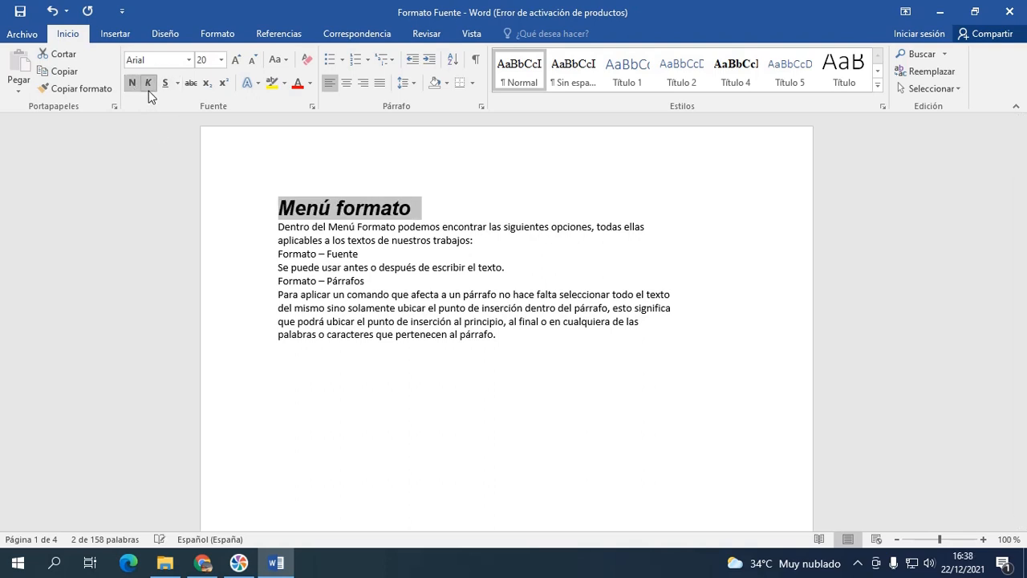
{"action": "left_click", "coordinate": [150, 90]}
{"action": "left_click", "coordinate": [149, 90]}
{"action": "left_click", "coordinate": [149, 91]}
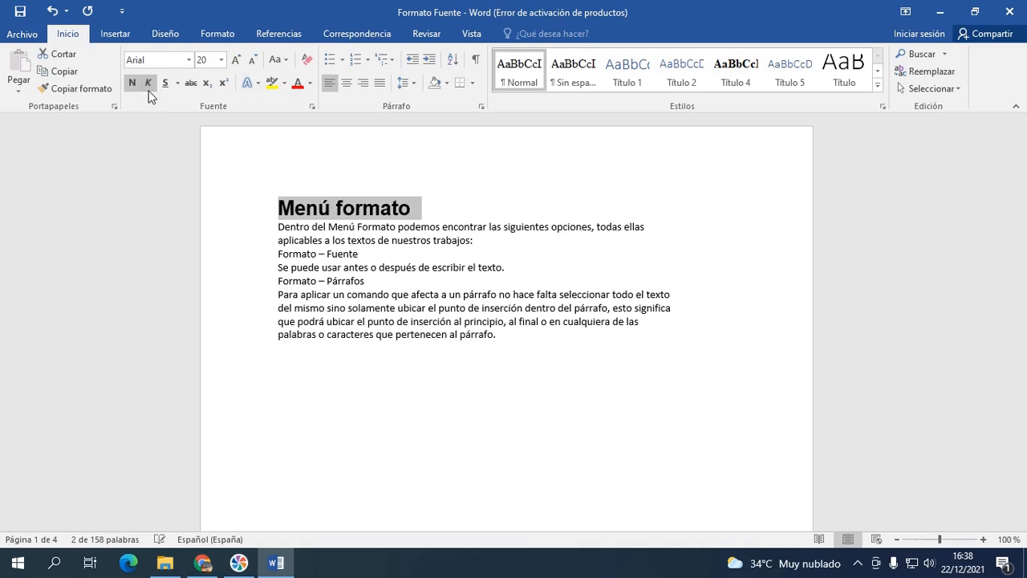
{"action": "left_click", "coordinate": [148, 91]}
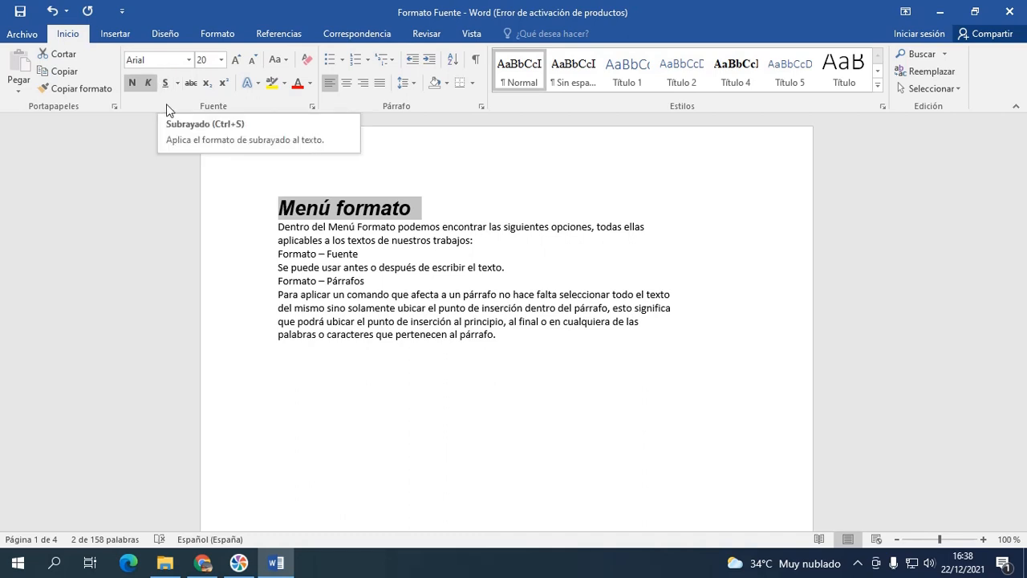
Underline the heading with a double line and set the underline color to standard red.
{"action": "left_click", "coordinate": [165, 85]}
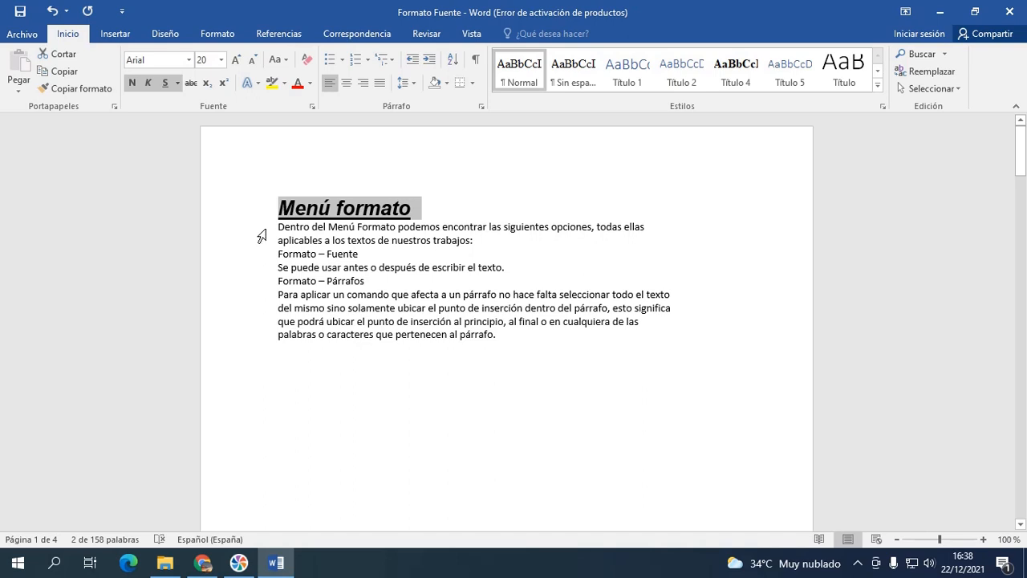
{"action": "left_click", "coordinate": [178, 84]}
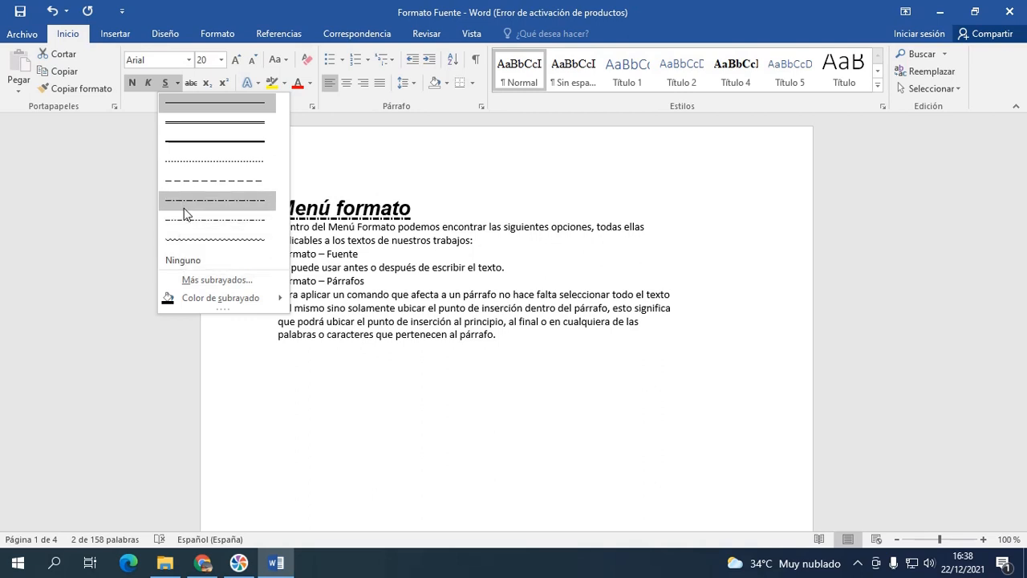
{"action": "left_click", "coordinate": [205, 133]}
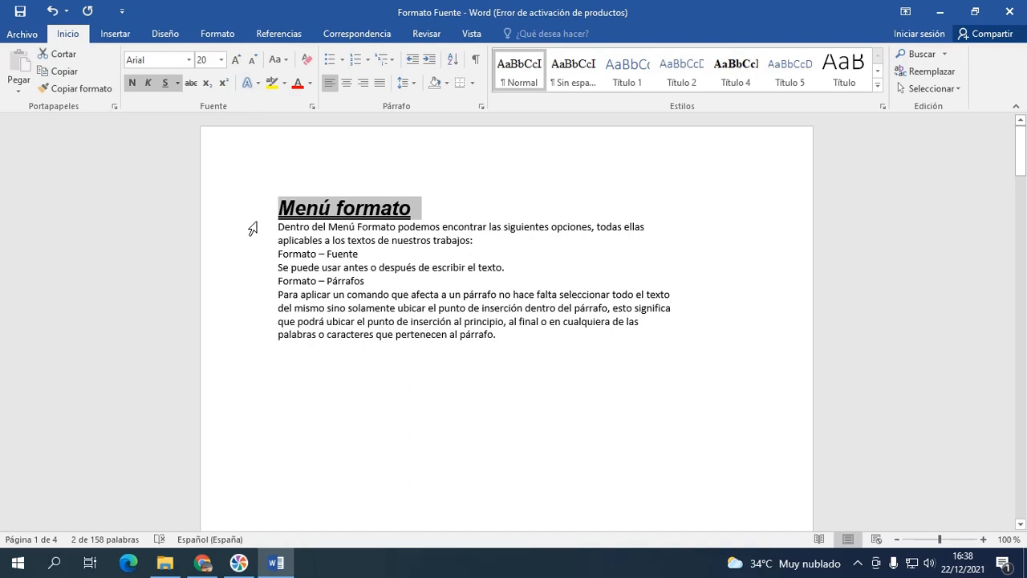
{"action": "left_click", "coordinate": [177, 84]}
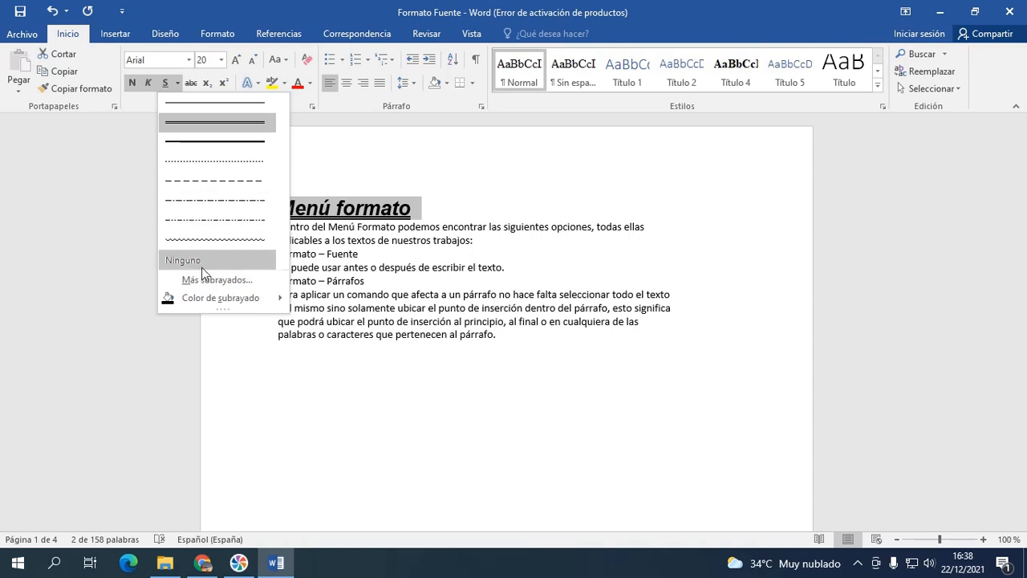
{"action": "mouse_move", "coordinate": [201, 296]}
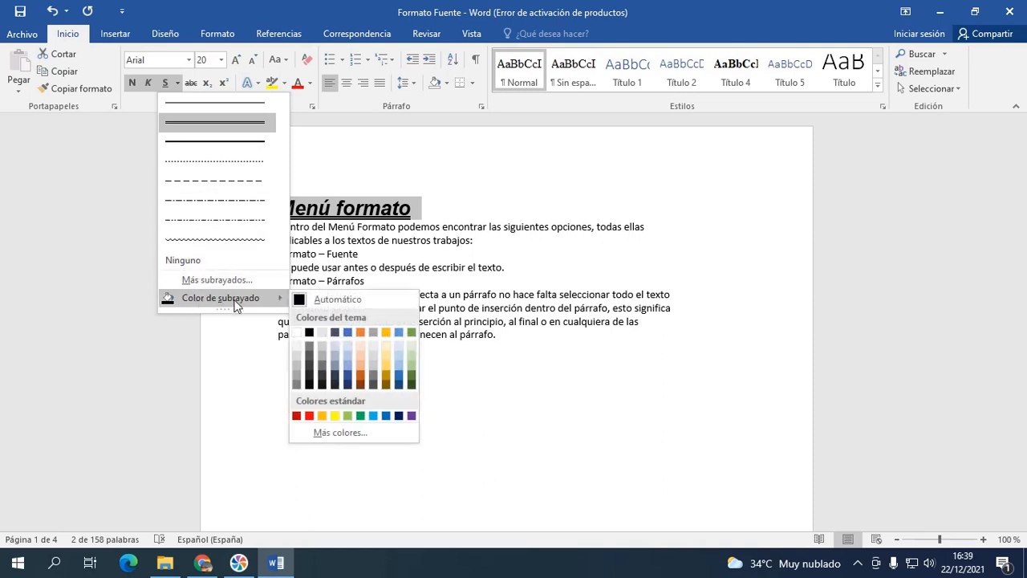
{"action": "left_click", "coordinate": [309, 417]}
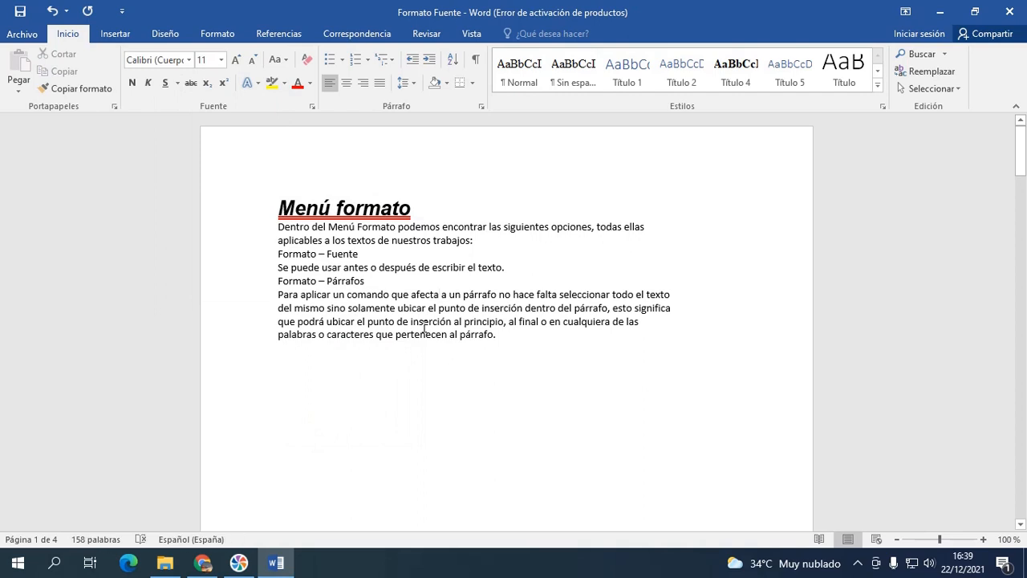
Apply the light-blue fill text effect with shadow to the "Menú formato" heading and deselect it.
{"action": "left_click", "coordinate": [255, 215]}
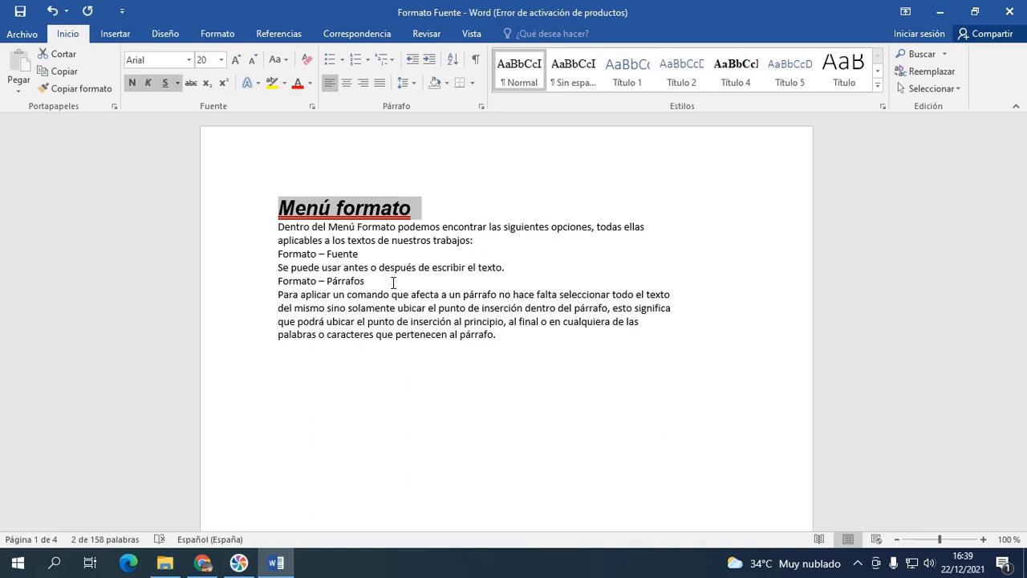
{"action": "left_click", "coordinate": [258, 83]}
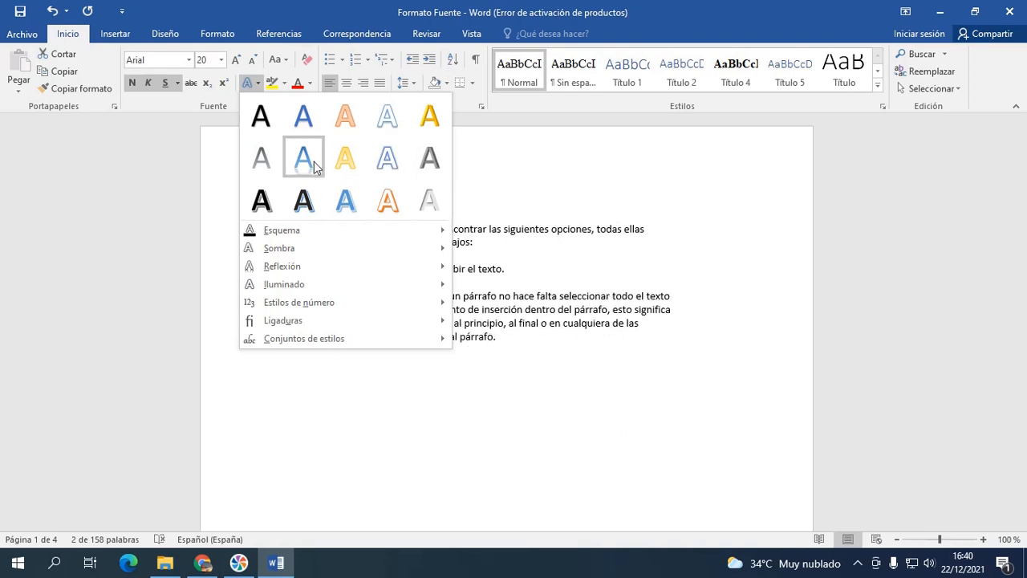
{"action": "left_click", "coordinate": [345, 200]}
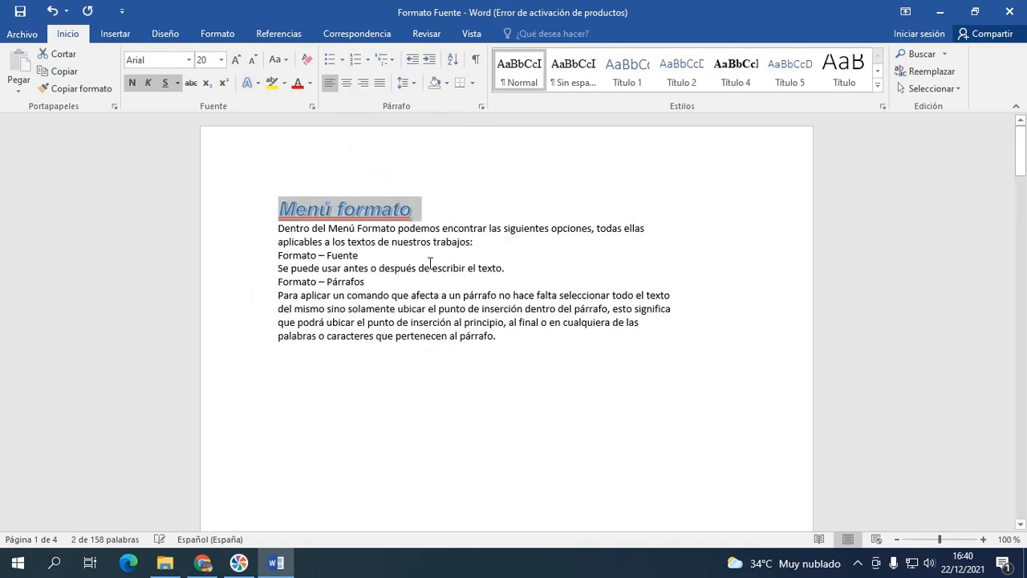
{"action": "left_click", "coordinate": [250, 82]}
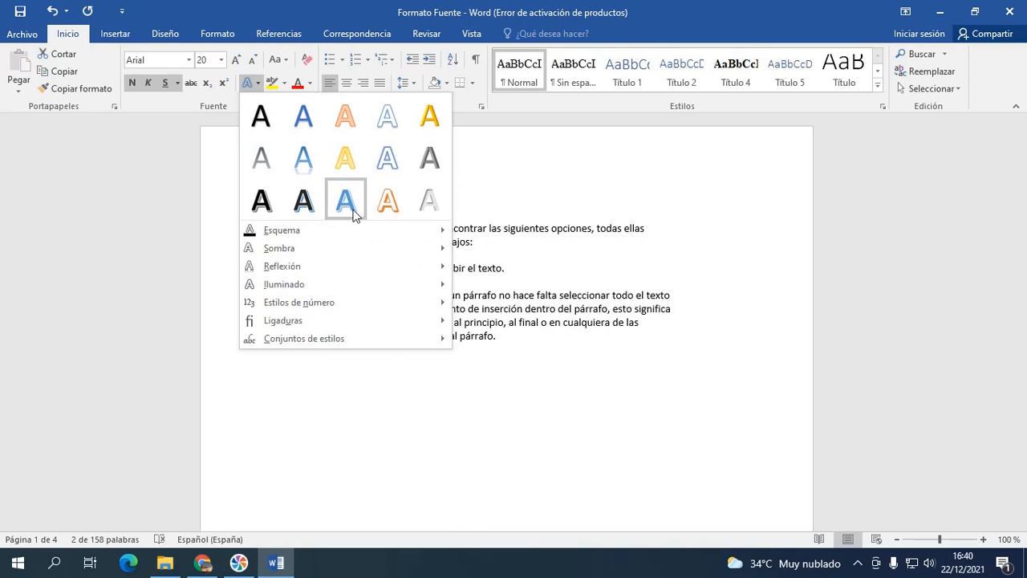
{"action": "left_click", "coordinate": [507, 243]}
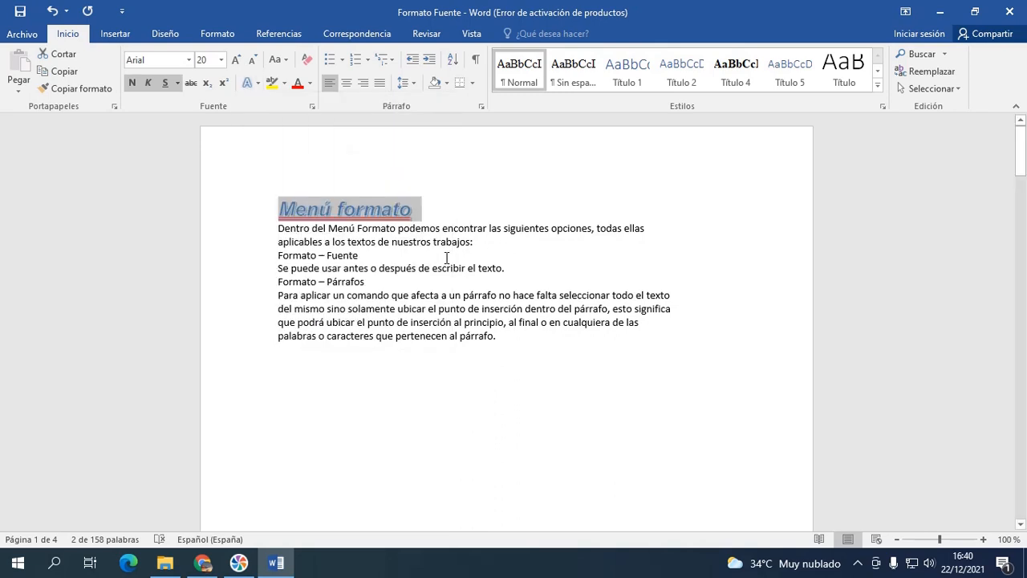
{"action": "left_click", "coordinate": [393, 251]}
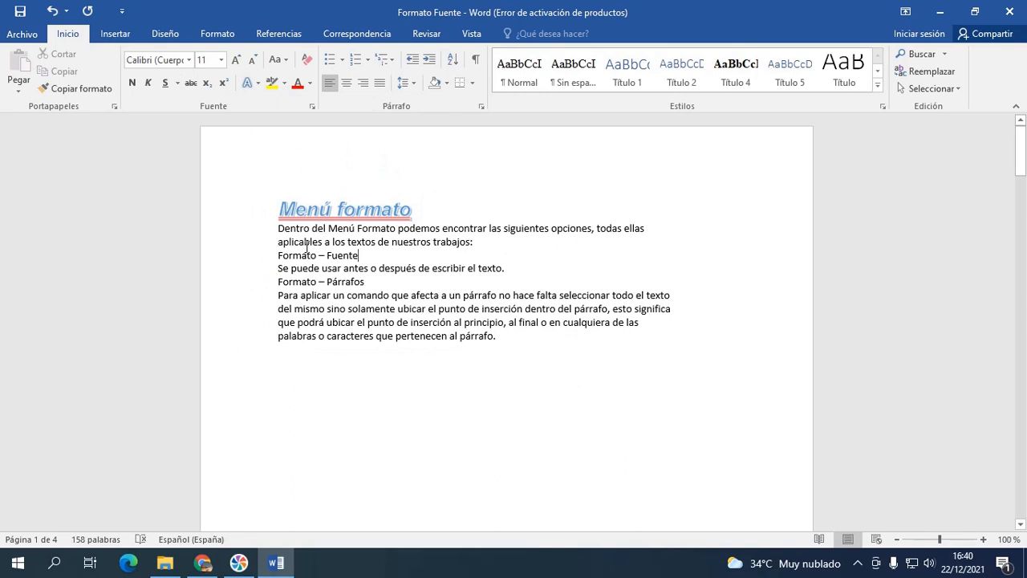
{"action": "left_click", "coordinate": [260, 211]}
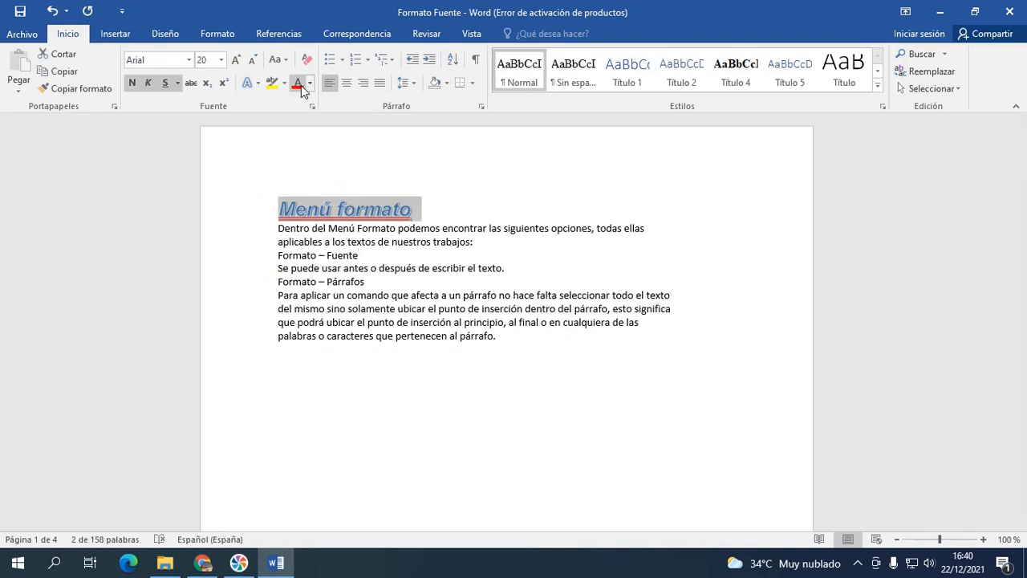
{"action": "left_click", "coordinate": [388, 282]}
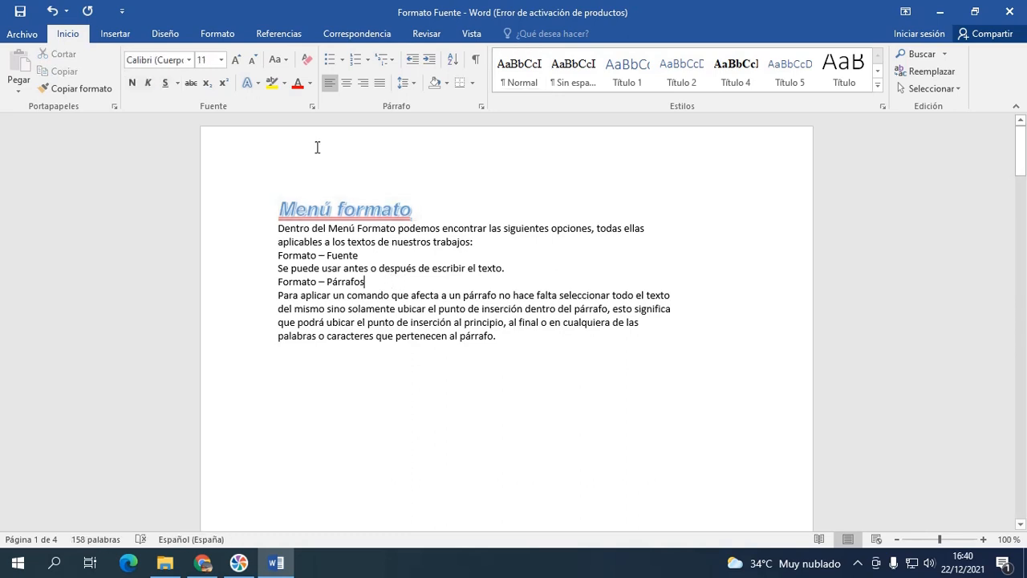
Format the "Formato – Fuente" line with red font color, bold and size 14, and deselect it.
{"action": "left_click", "coordinate": [251, 257]}
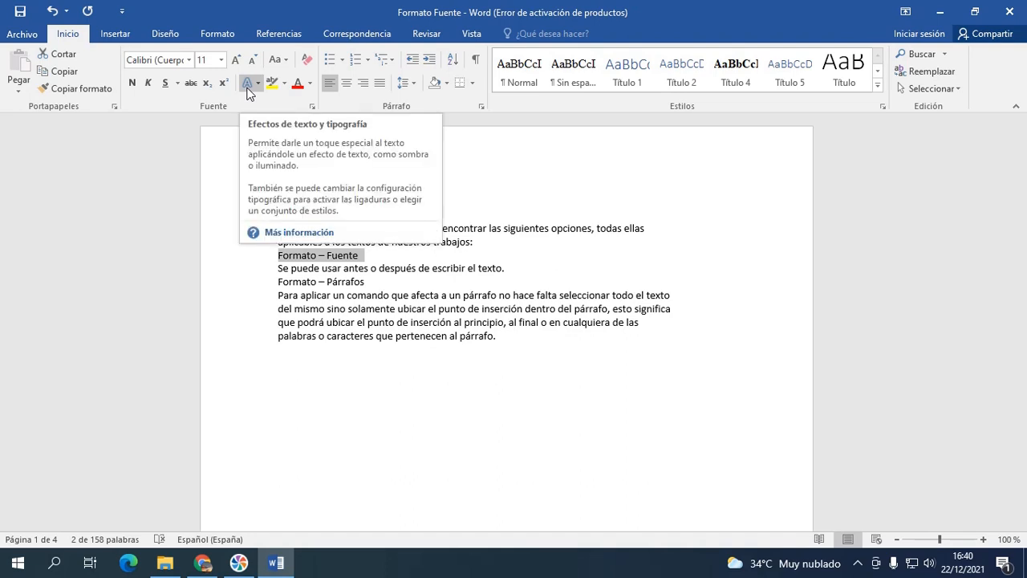
{"action": "left_click", "coordinate": [310, 84]}
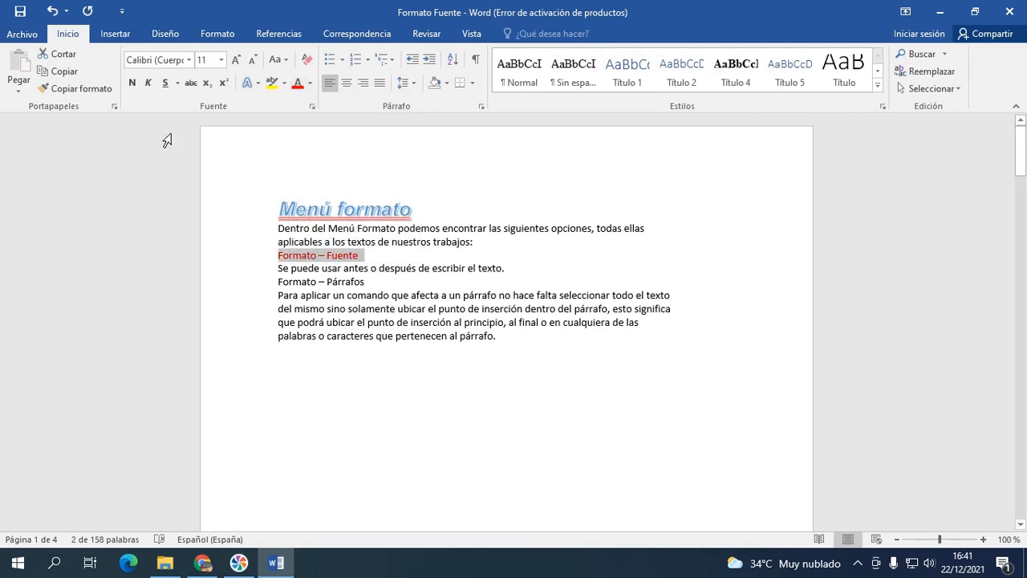
{"action": "left_click", "coordinate": [132, 82]}
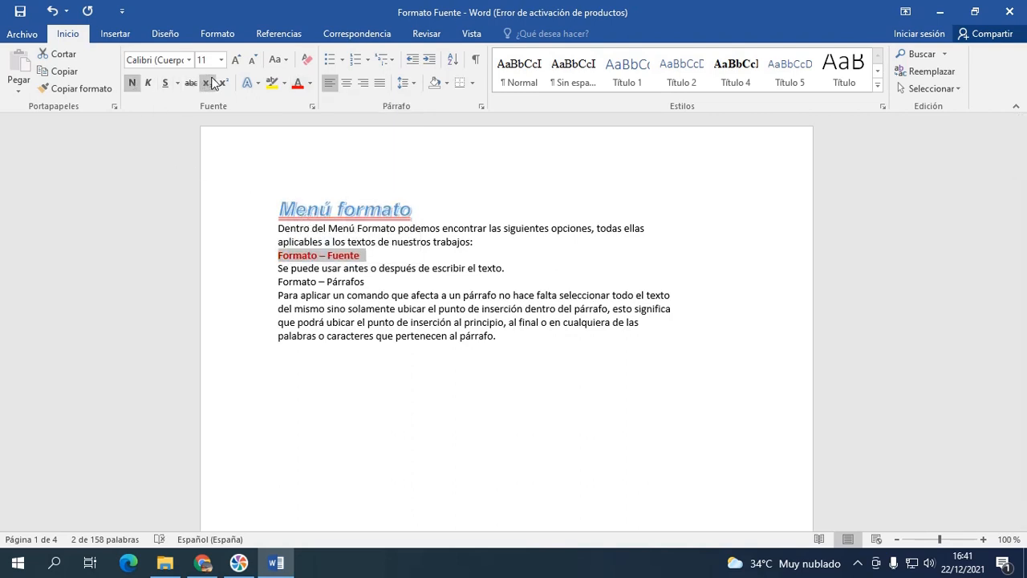
{"action": "left_click", "coordinate": [235, 60]}
{"action": "left_click", "coordinate": [235, 60]}
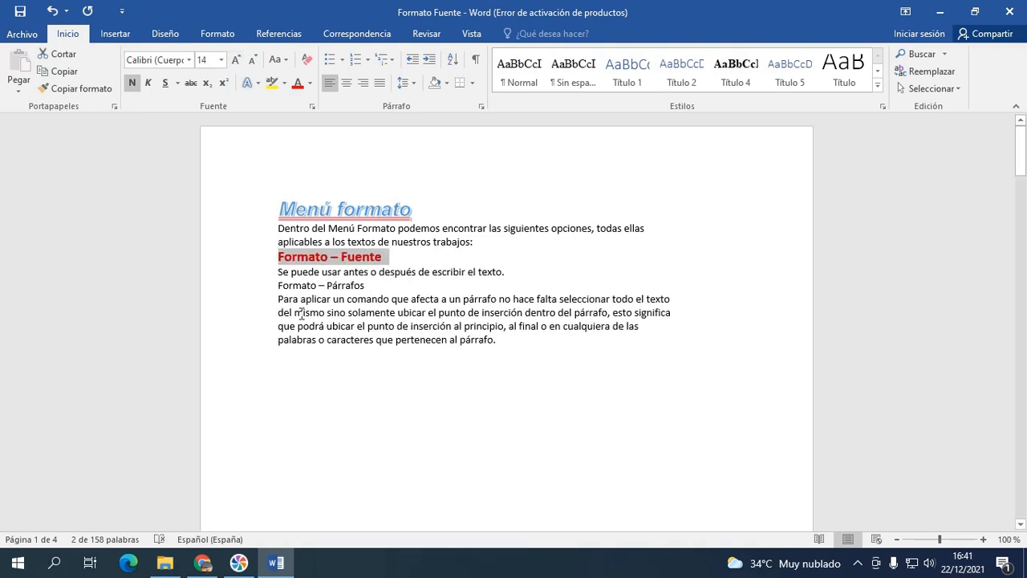
{"action": "left_click", "coordinate": [372, 302]}
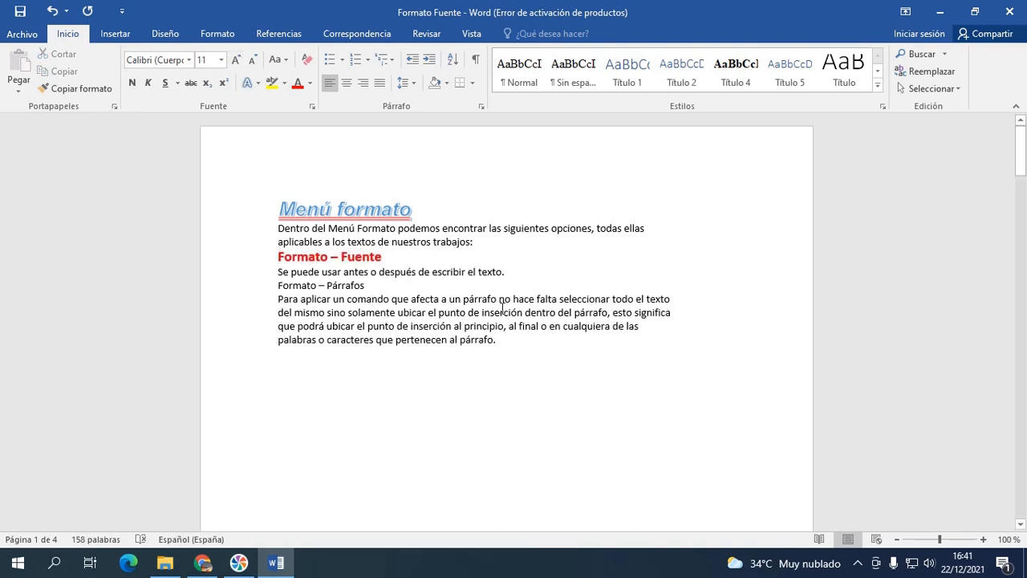